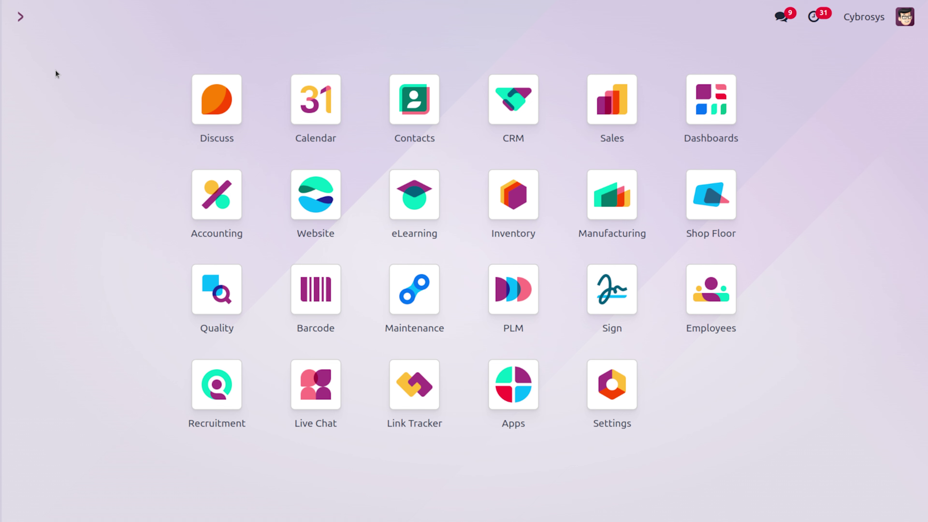
Open the Manufacturing settings and review the enabled Operations options, including Work Orders, Shop Floor and Quality
text(ma)
key(Return)
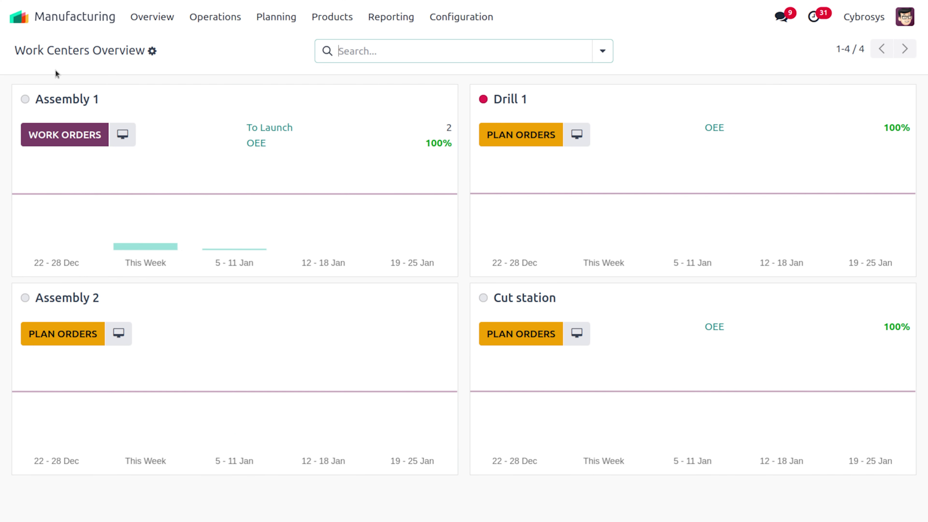
click(438, 15)
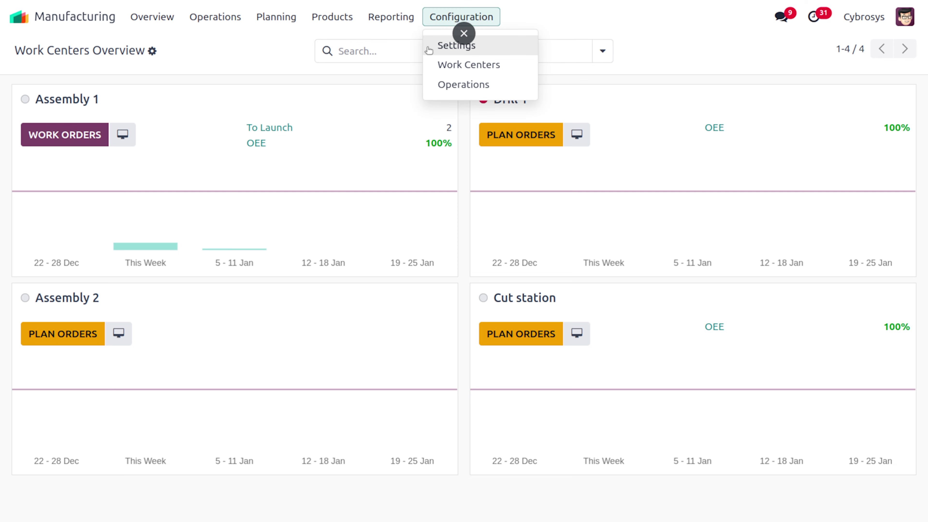
click(429, 50)
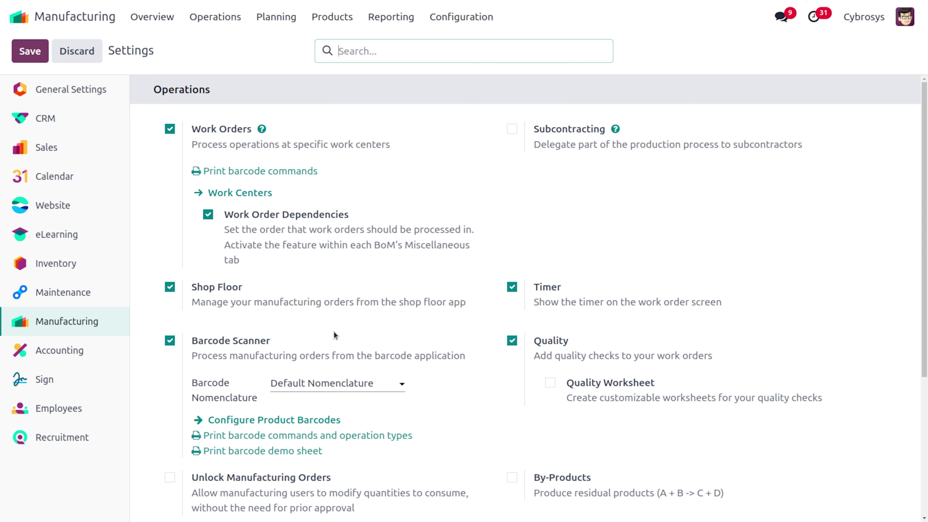
scroll(334, 335, down, 4)
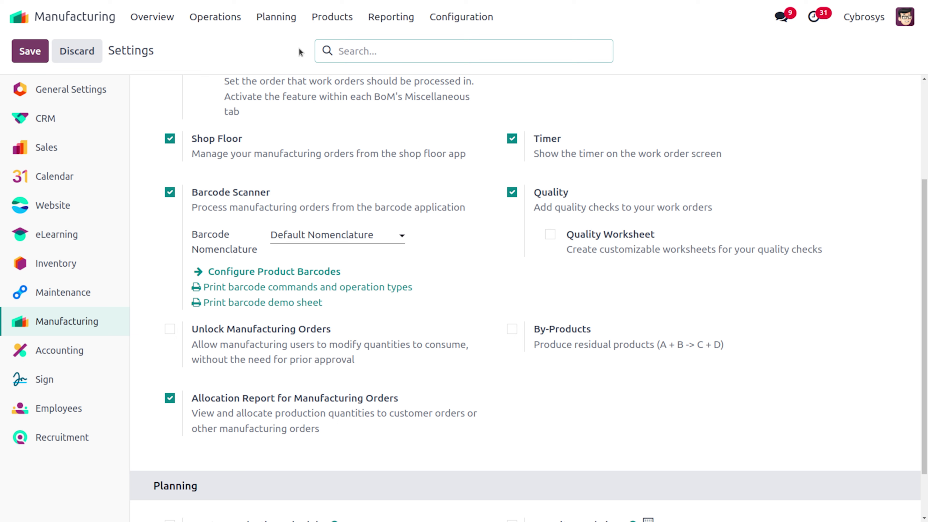
Open the Table product from the Manufacturing product list and review its general information and inventory routes
click(334, 17)
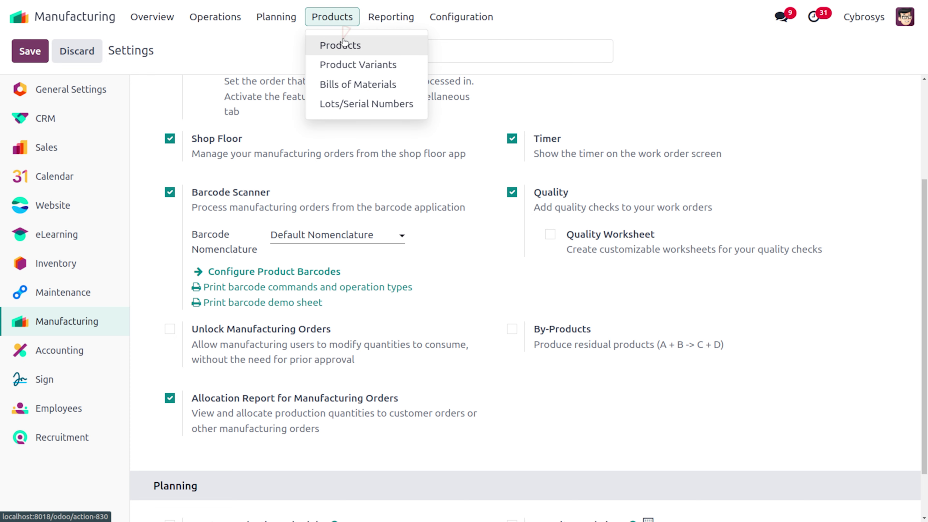
click(342, 44)
click(170, 107)
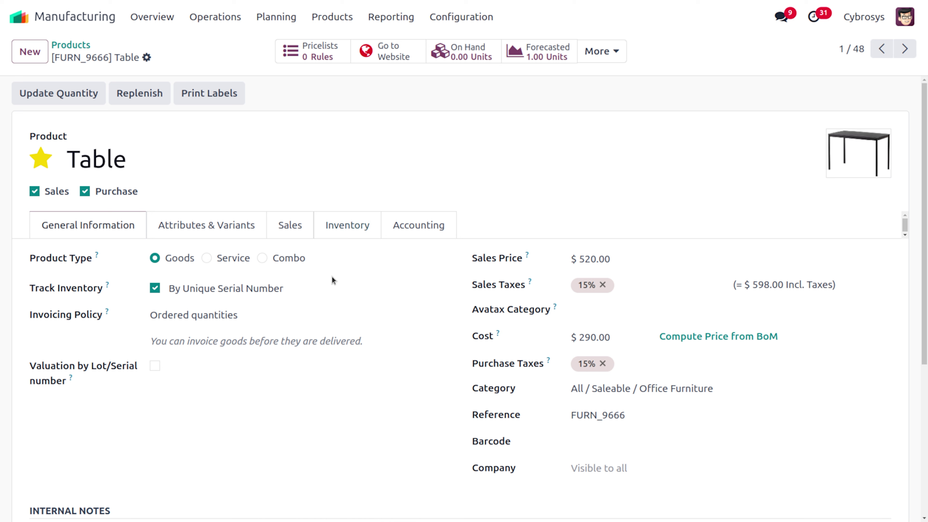
click(366, 226)
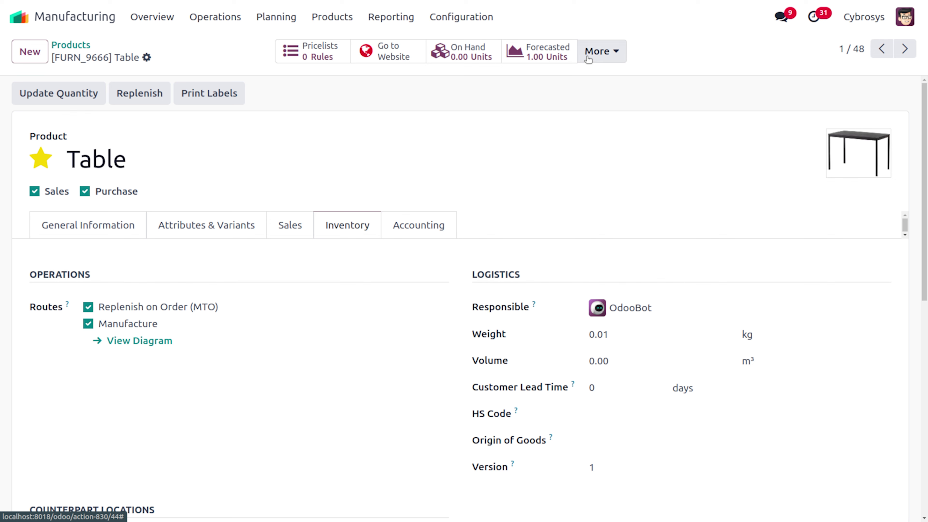
Open the Table product's bill of materials and examine its components and operations
click(599, 51)
click(597, 79)
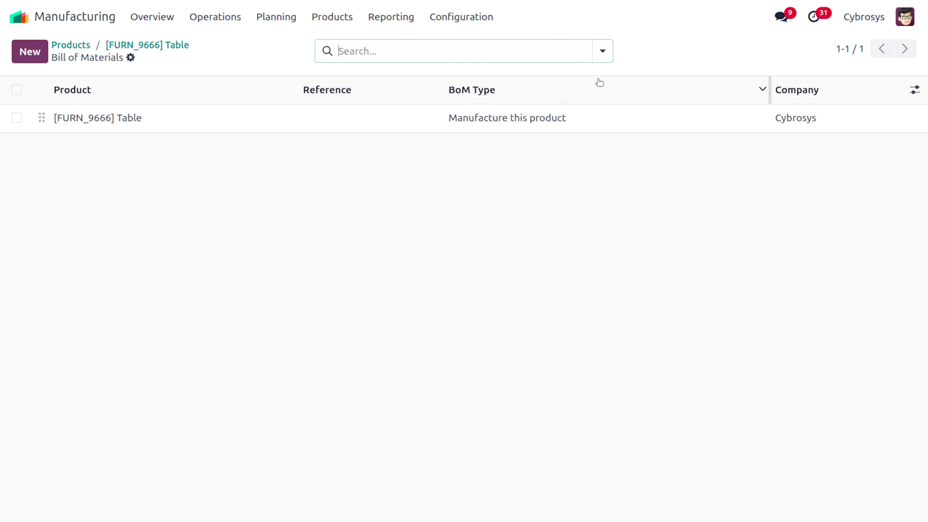
click(290, 121)
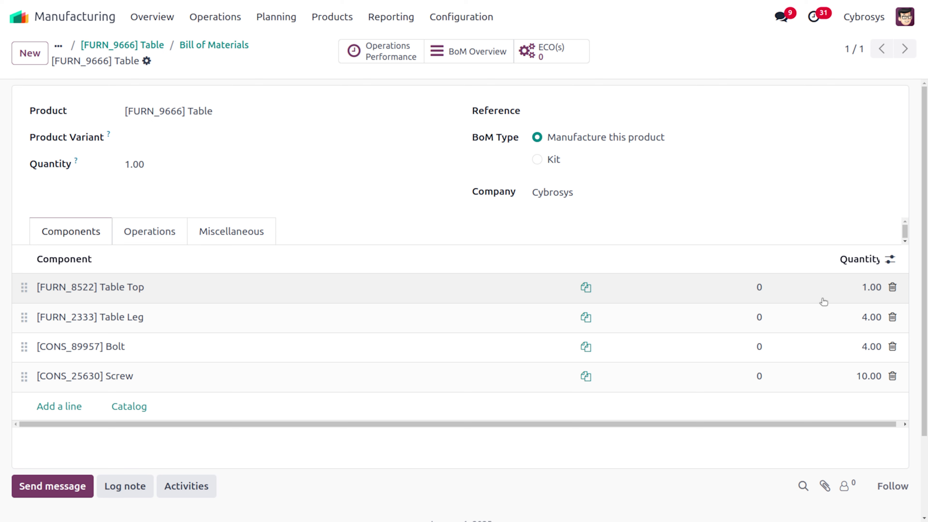
click(154, 226)
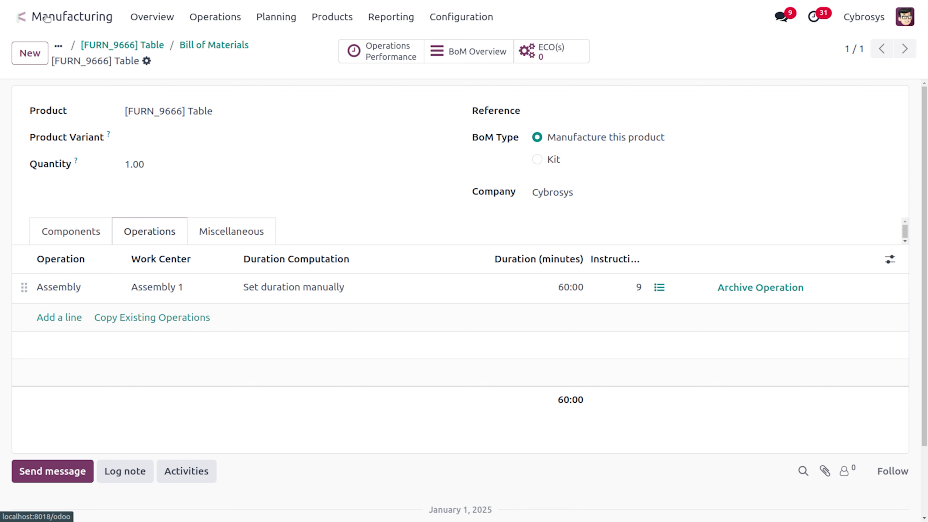
Switch to the Sales app and create a new quotation with the customer selected
click(20, 16)
text(sa)
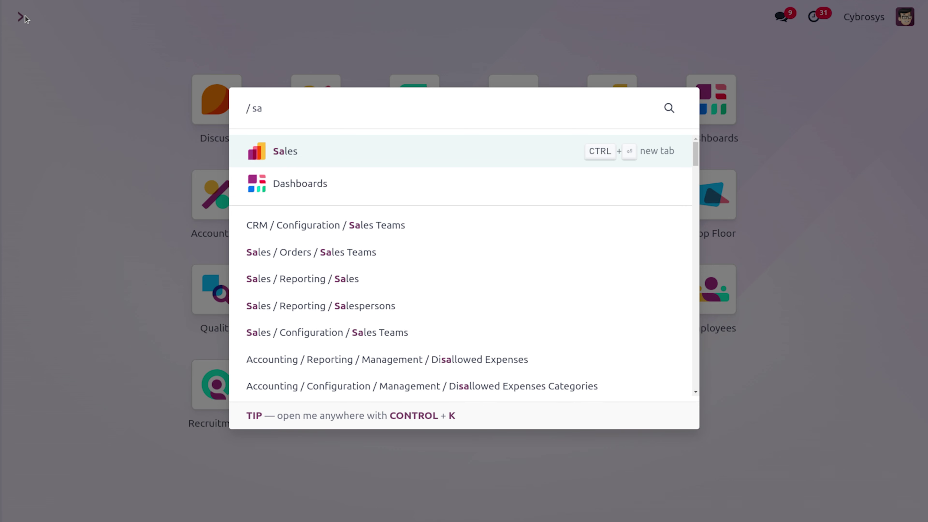
key(Return)
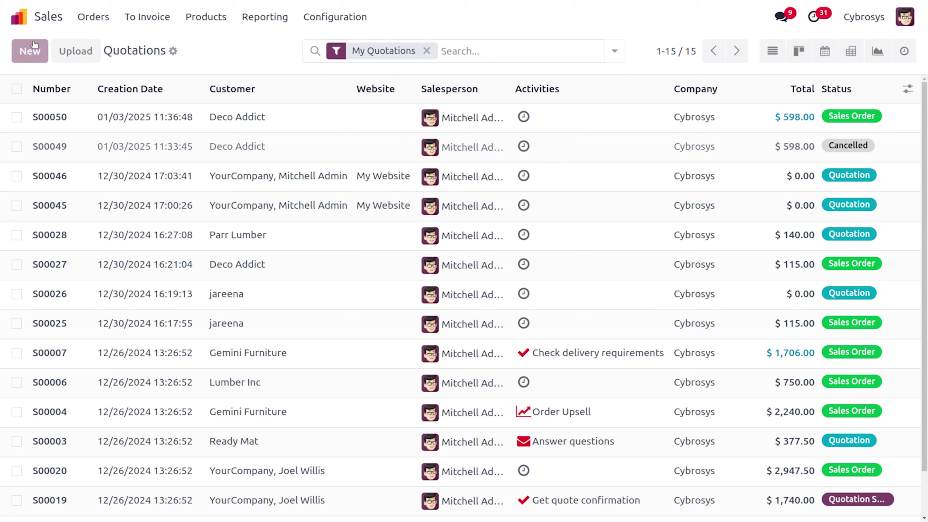
click(30, 51)
click(163, 177)
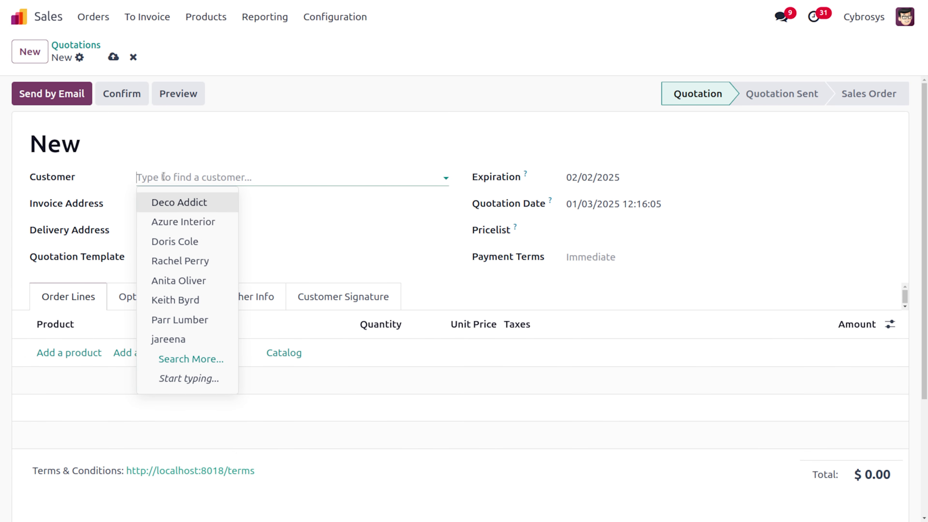
click(194, 243)
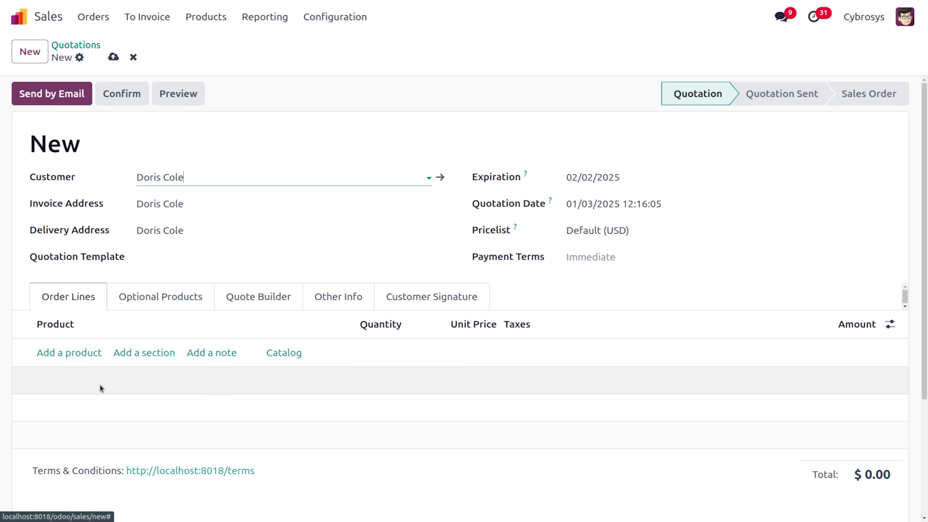
Add the [FURN_9666] Table product to the quotation's order lines, then save and confirm the order
click(75, 352)
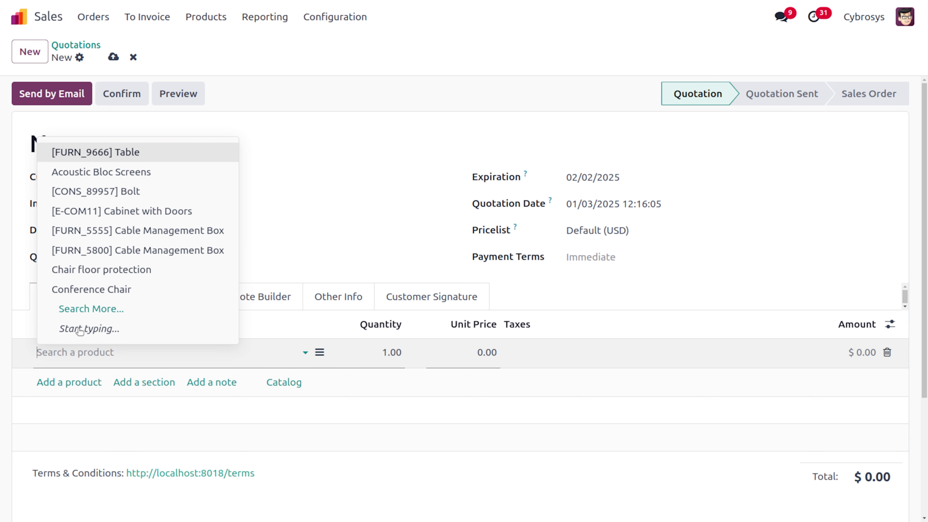
click(137, 153)
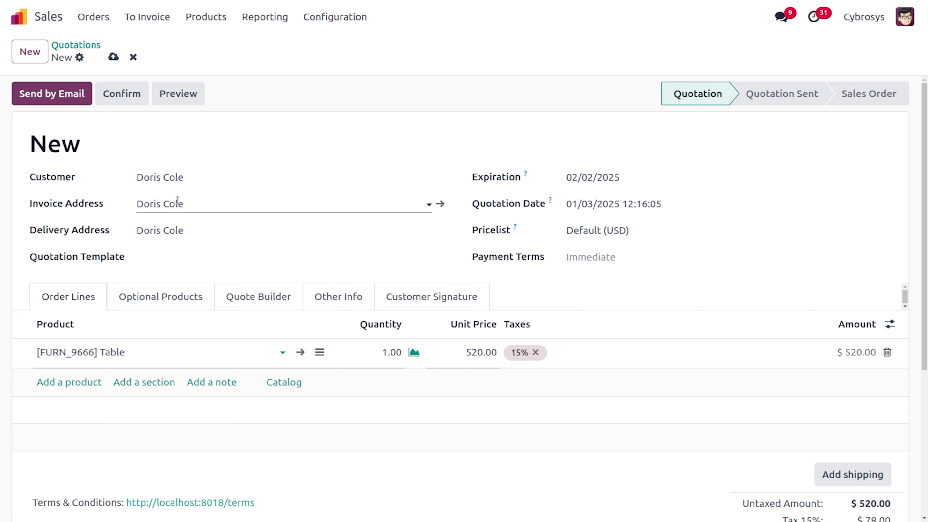
click(113, 56)
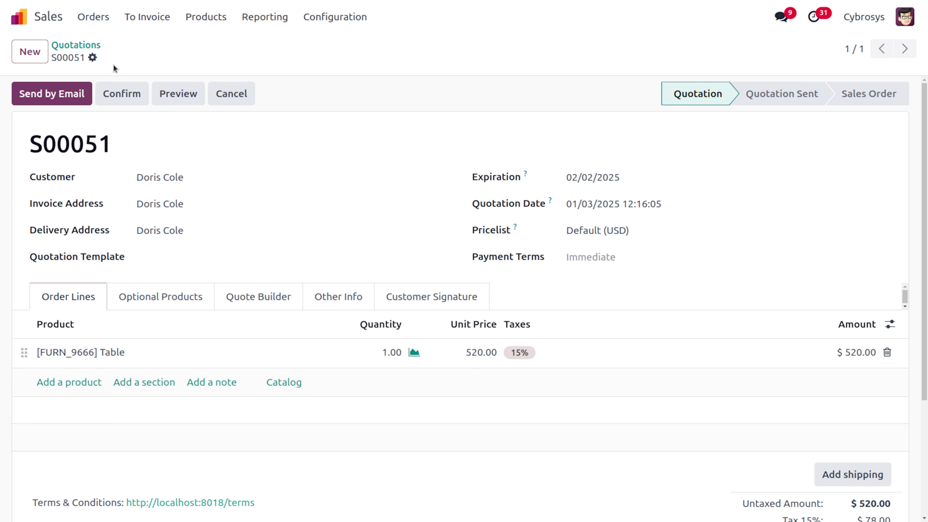
click(124, 92)
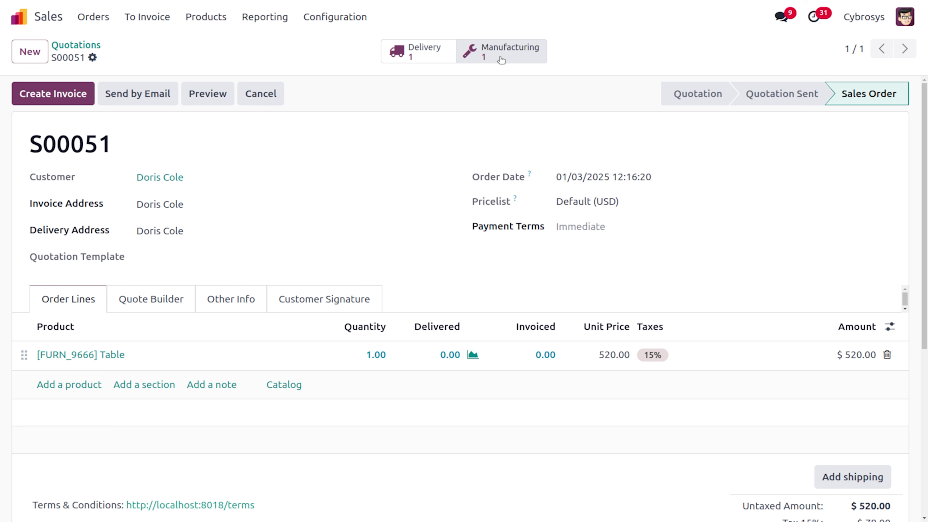
Check the delivery order linked to the sales order and return to the sales order
click(426, 55)
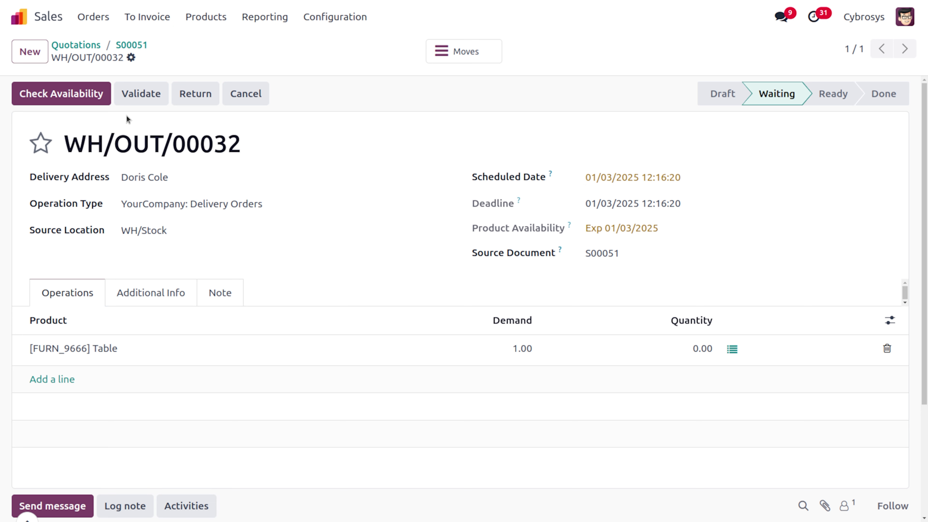
click(142, 44)
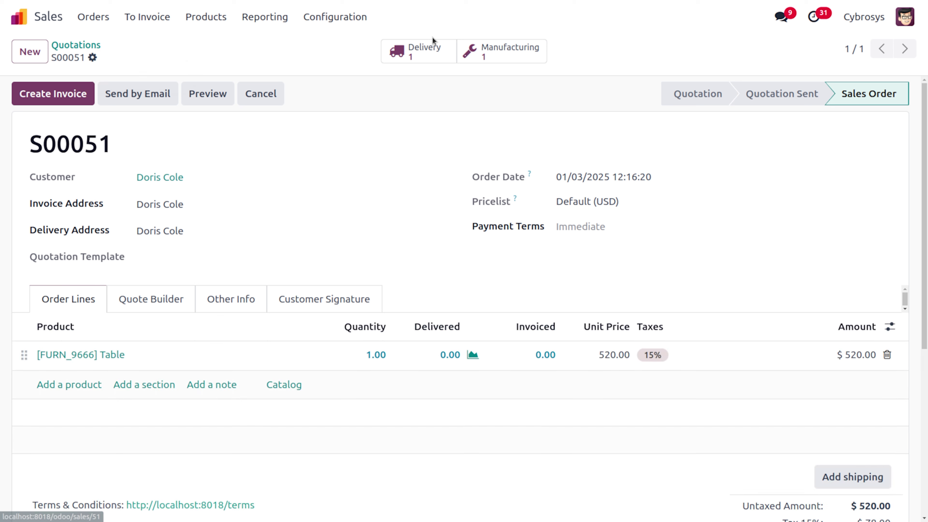
Open the sales order's linked manufacturing order, plan it and start its Assembly work order
click(485, 50)
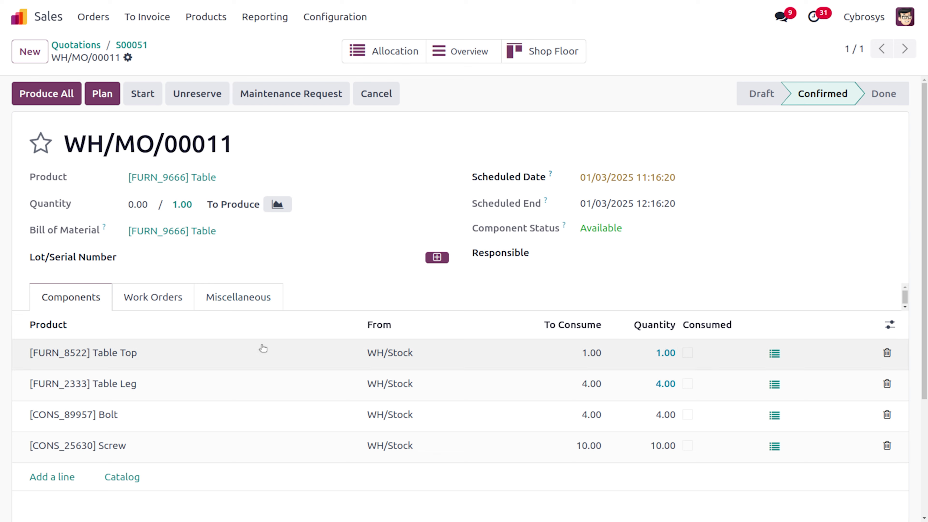
click(174, 291)
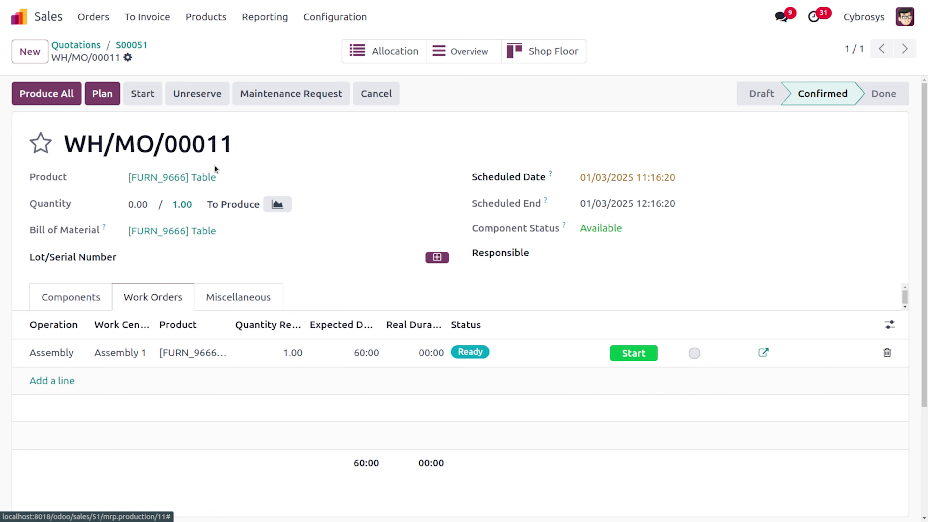
click(103, 94)
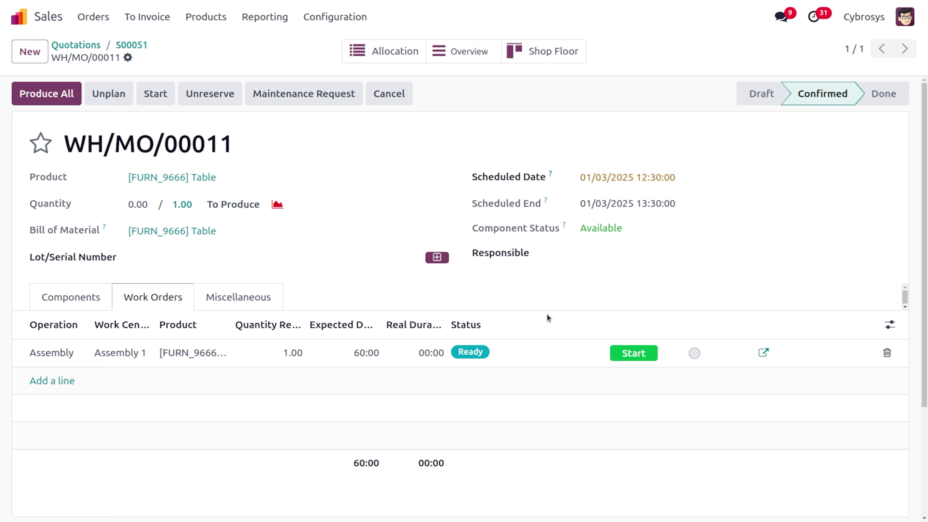
click(642, 351)
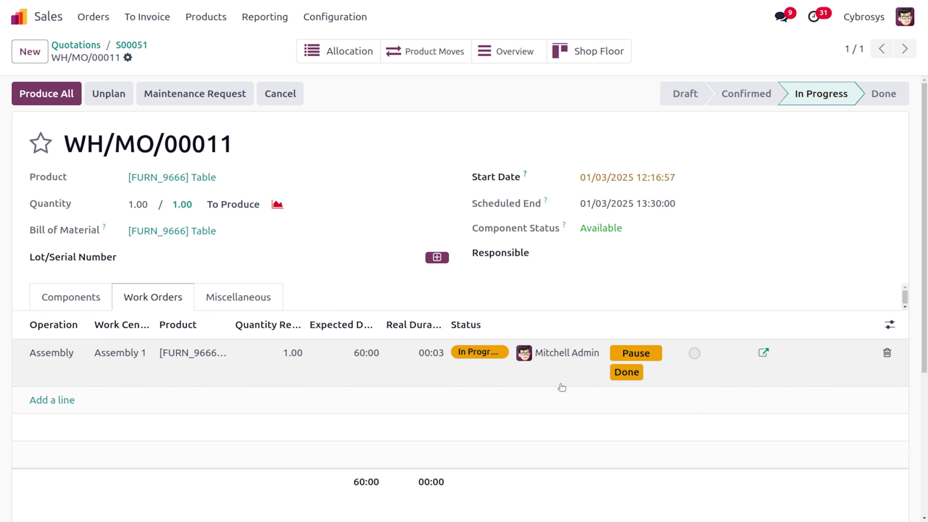
Try to mark the Assembly work order as done from the manufacturing order
click(618, 374)
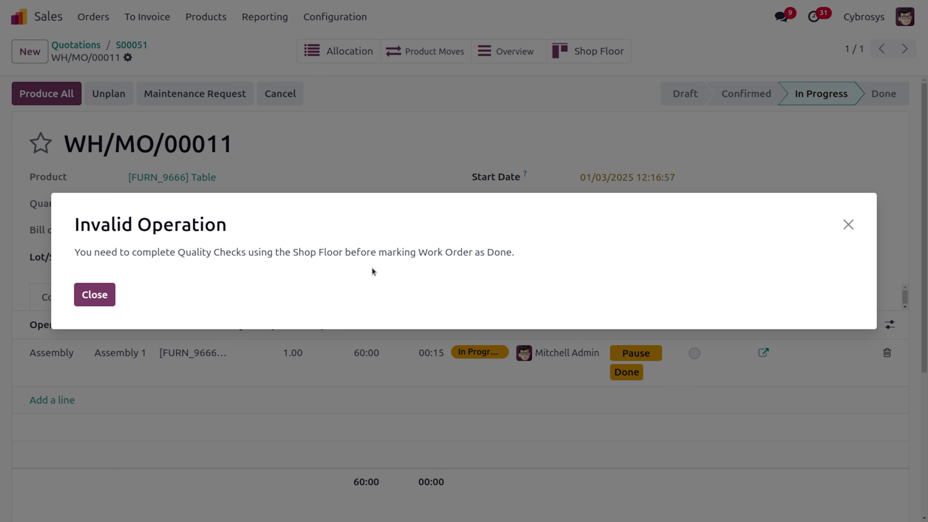
click(101, 300)
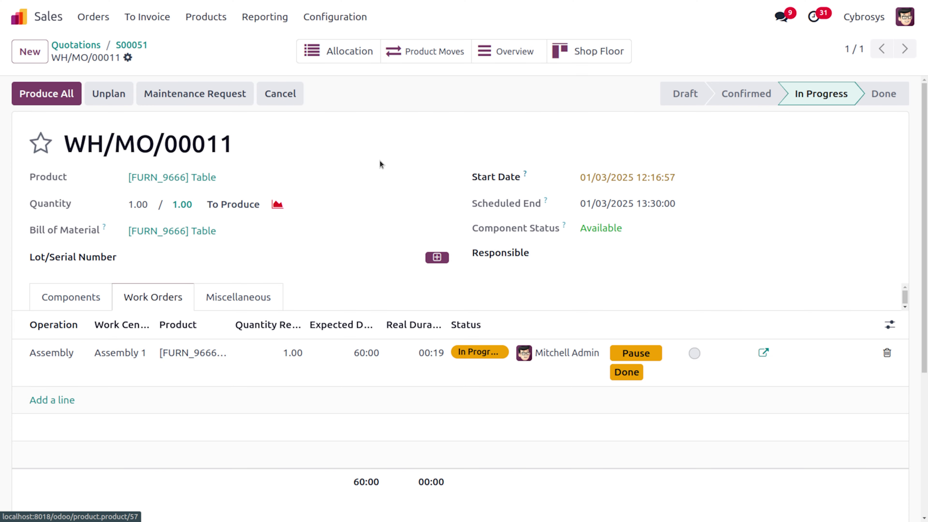
Open the manufacturing order's Assembly 1 work order in Shop Floor and complete the Generate Serial Number instruction
click(570, 51)
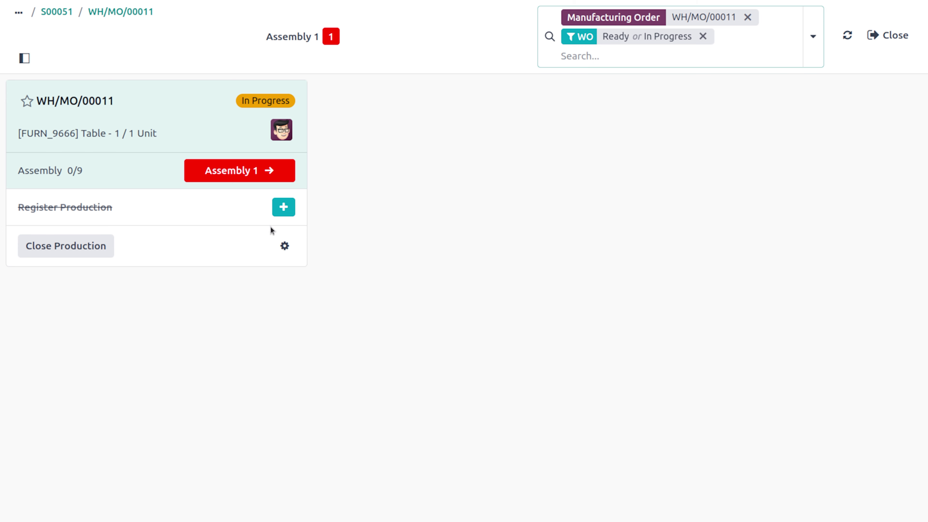
click(279, 170)
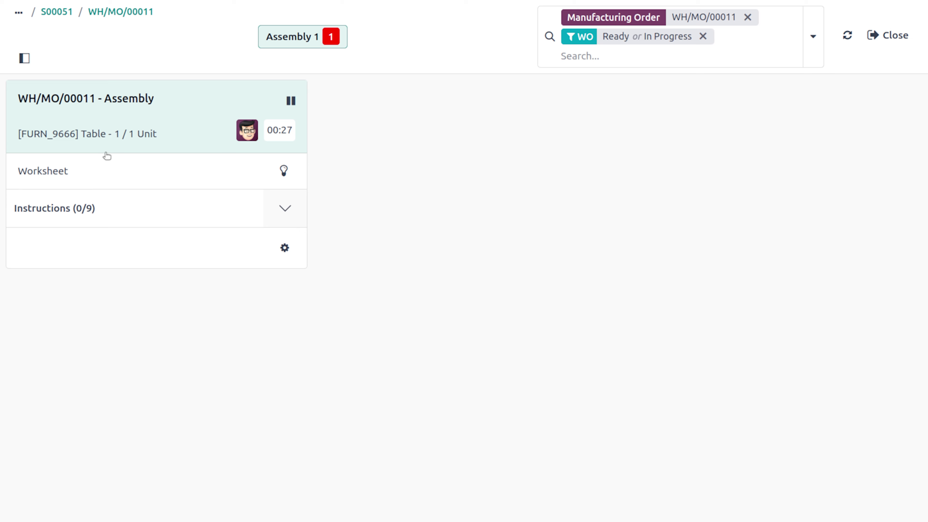
click(284, 210)
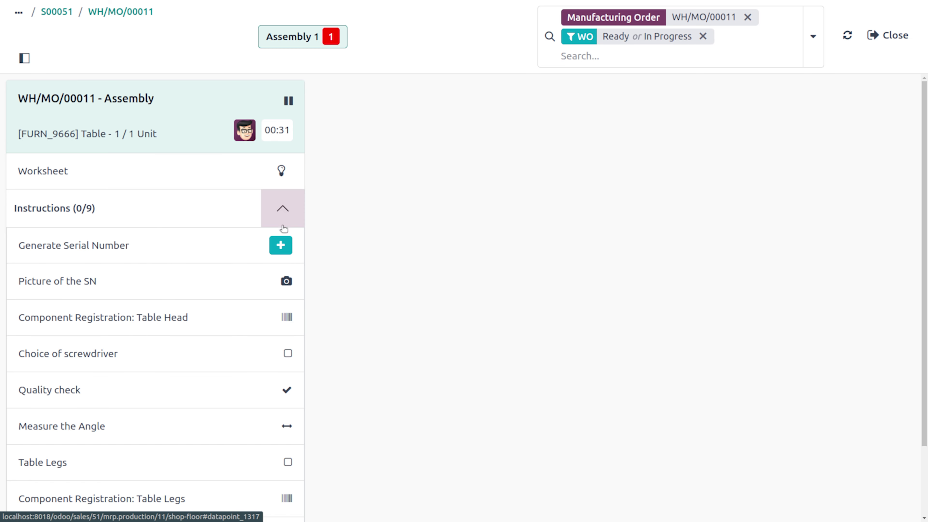
click(284, 249)
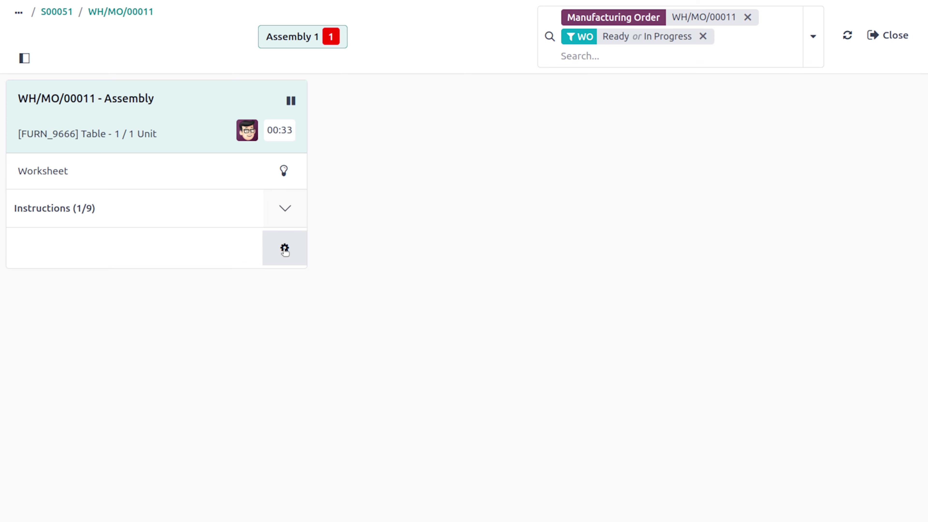
Expand the Assembly work order's instructions, attach table.jpg to the Picture of the SN instruction and validate it
click(285, 209)
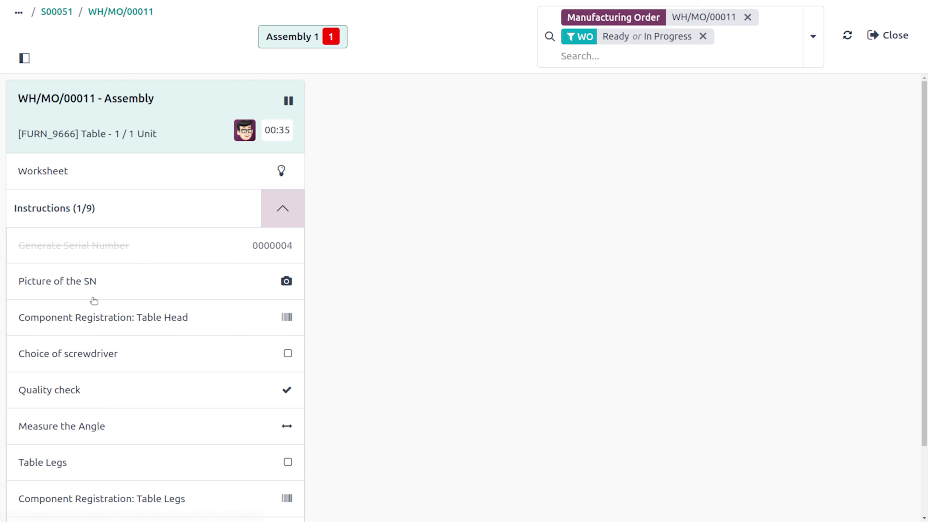
click(48, 280)
click(153, 137)
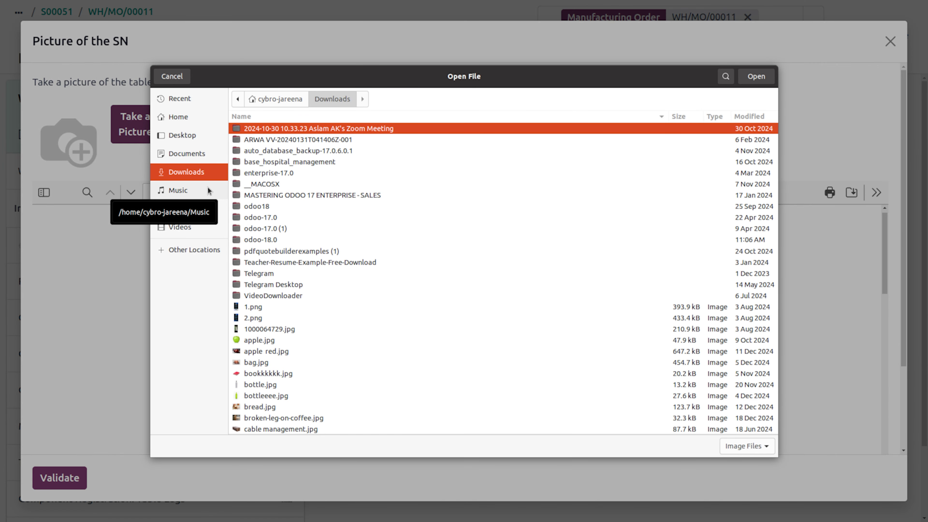
text(tav)
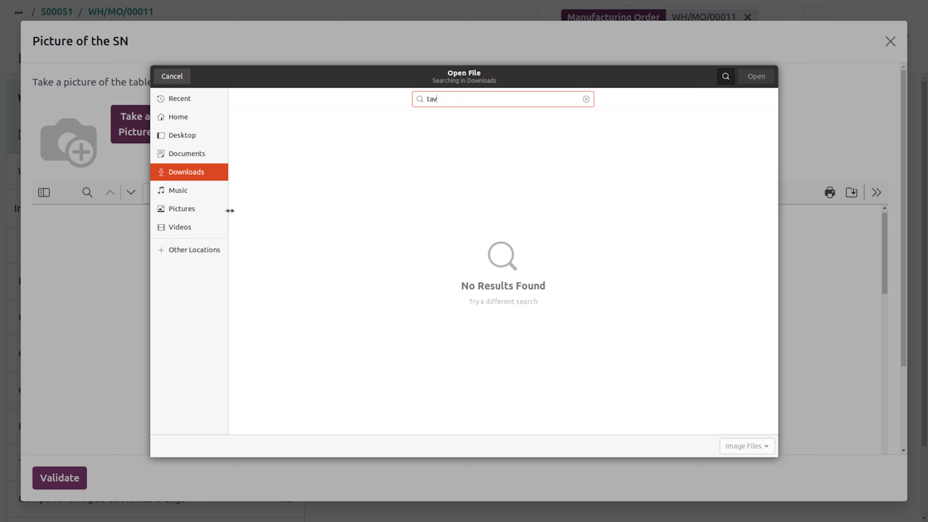
key(BackSpace)
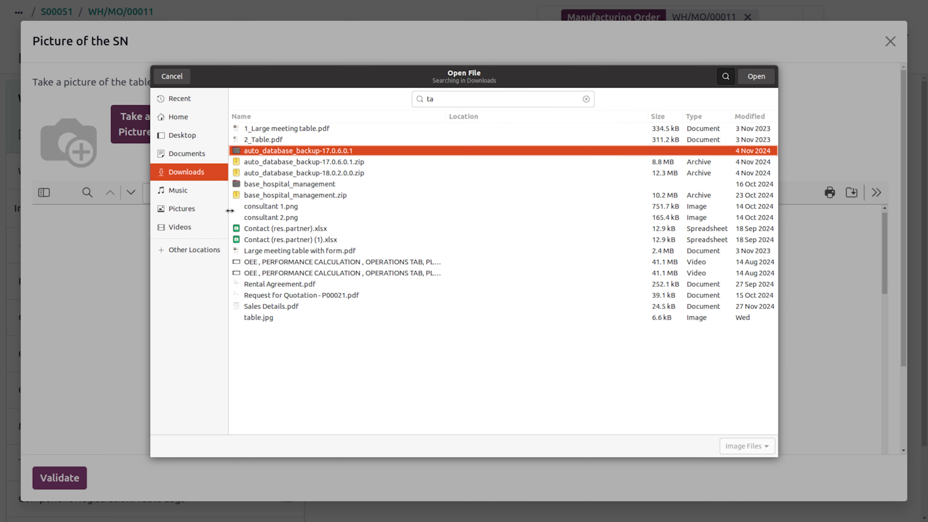
text(bl)
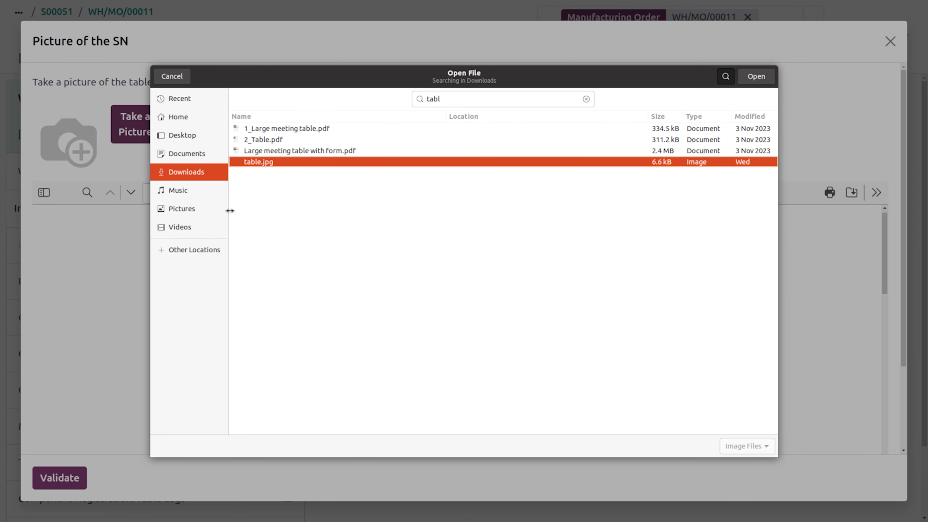
key(Return)
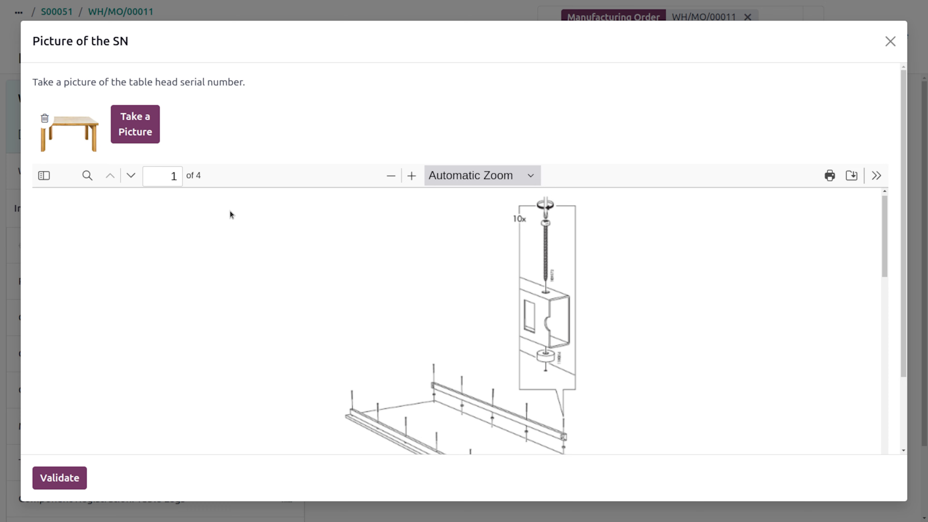
click(52, 481)
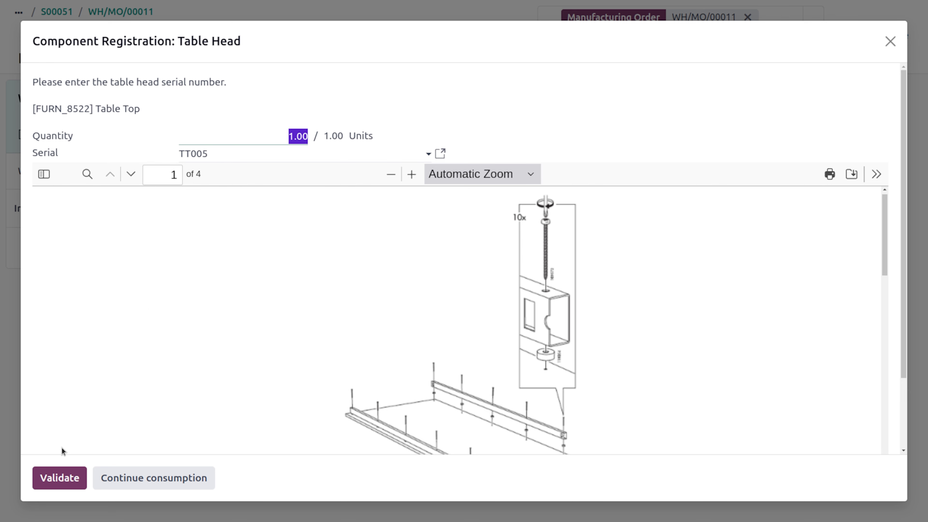
Complete the instructions from Table Head registration through Measure the Angle, passing the quality check and entering 90 degrees
click(67, 481)
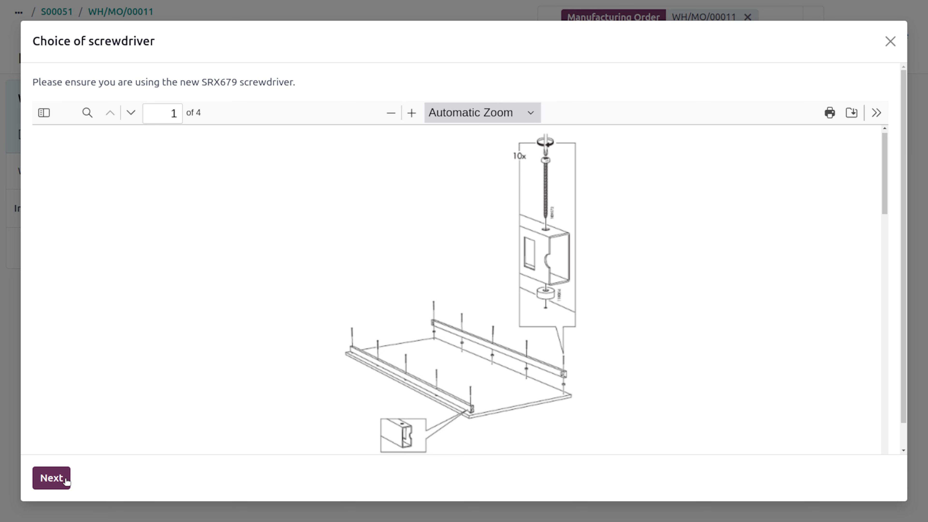
click(66, 481)
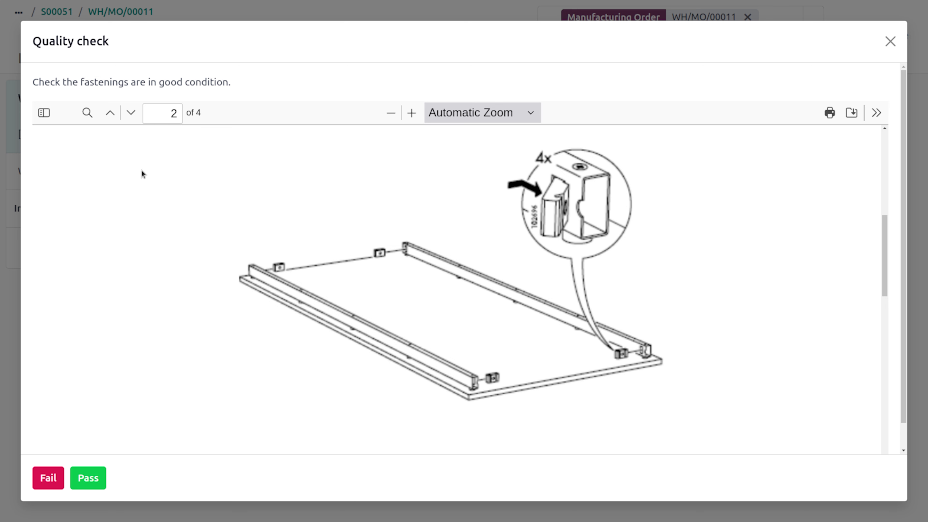
click(85, 488)
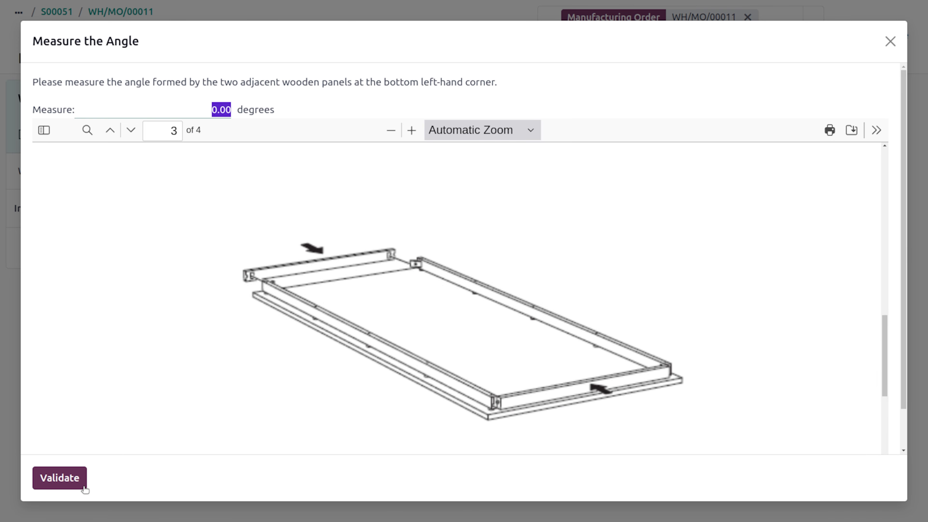
text(90)
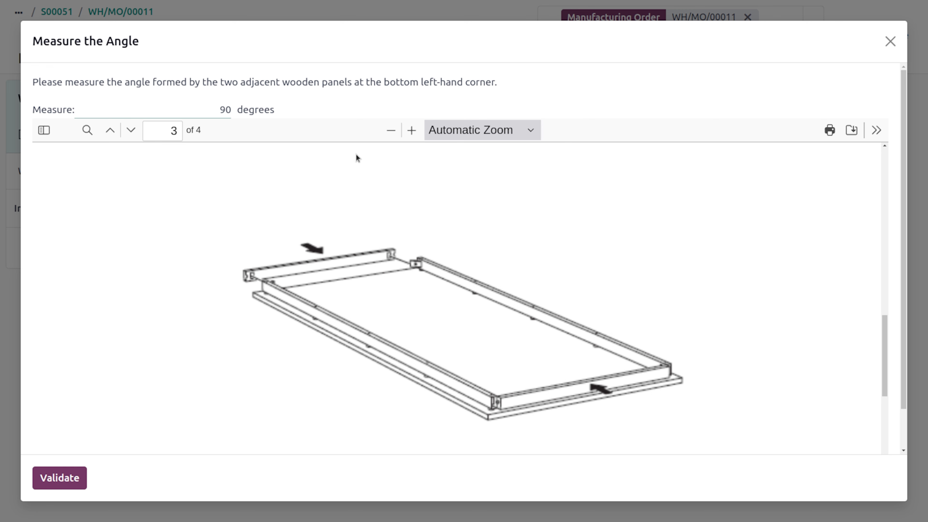
click(56, 472)
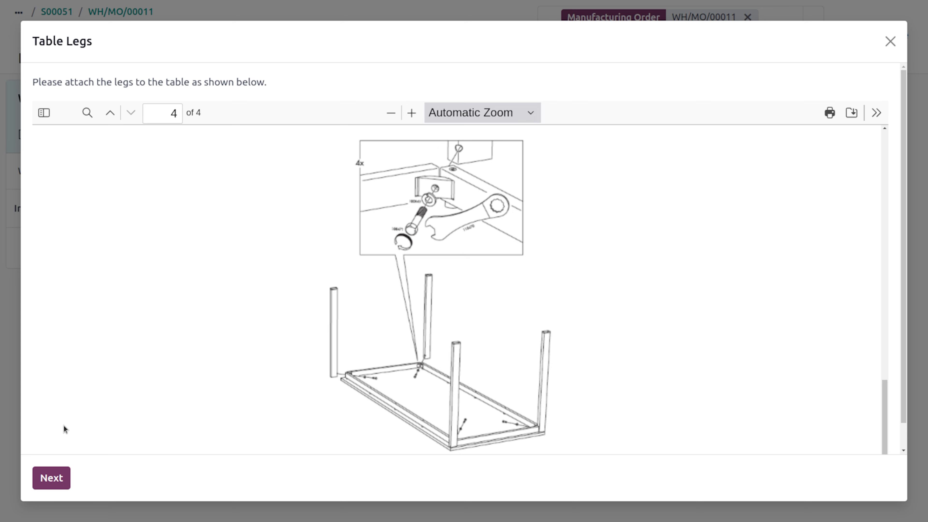
Complete the Table Legs instruction and its component registration with 4.00 units, and print the labels
click(53, 481)
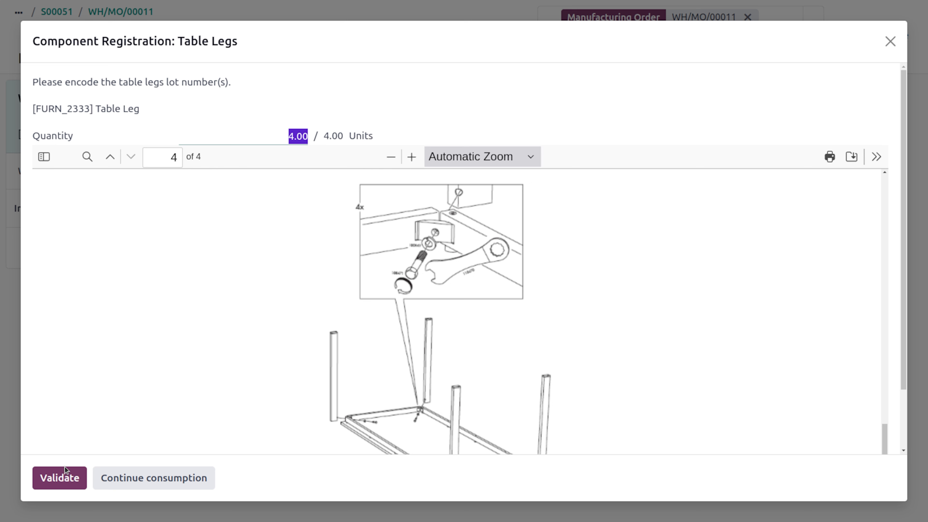
click(70, 482)
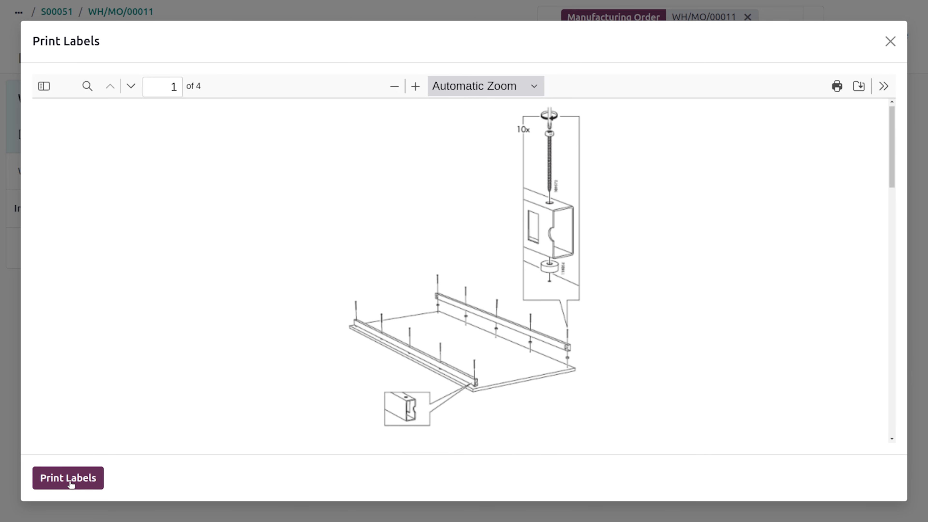
click(70, 482)
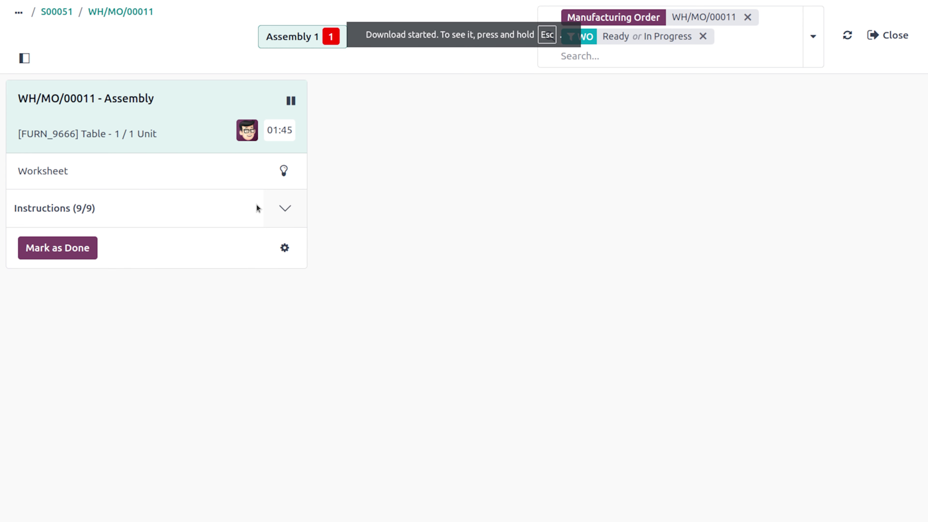
Mark the Assembly work order as done, close its production and return to the manufacturing order WH/MO/00011
click(55, 252)
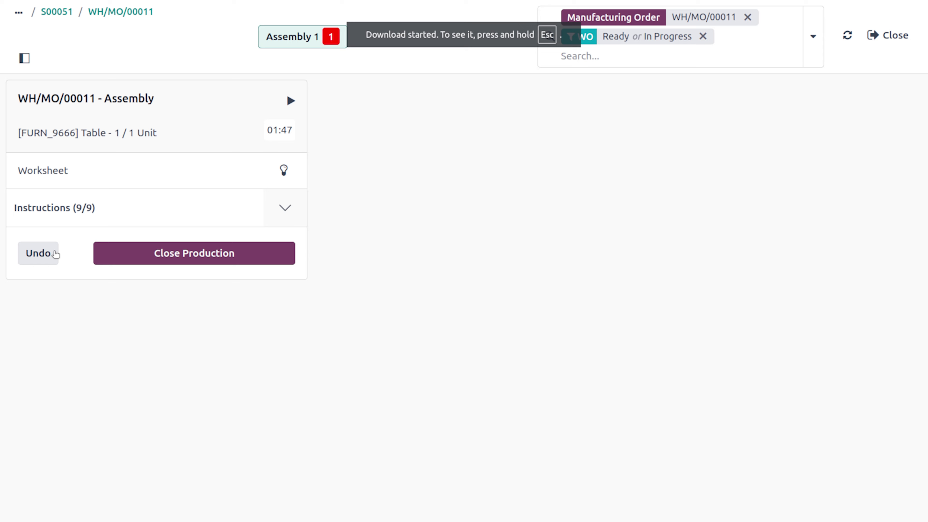
click(195, 253)
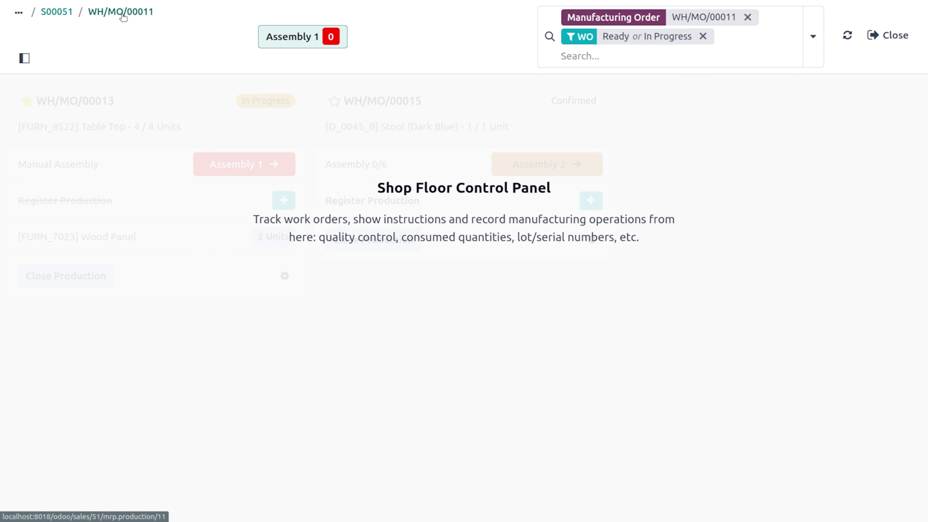
click(123, 16)
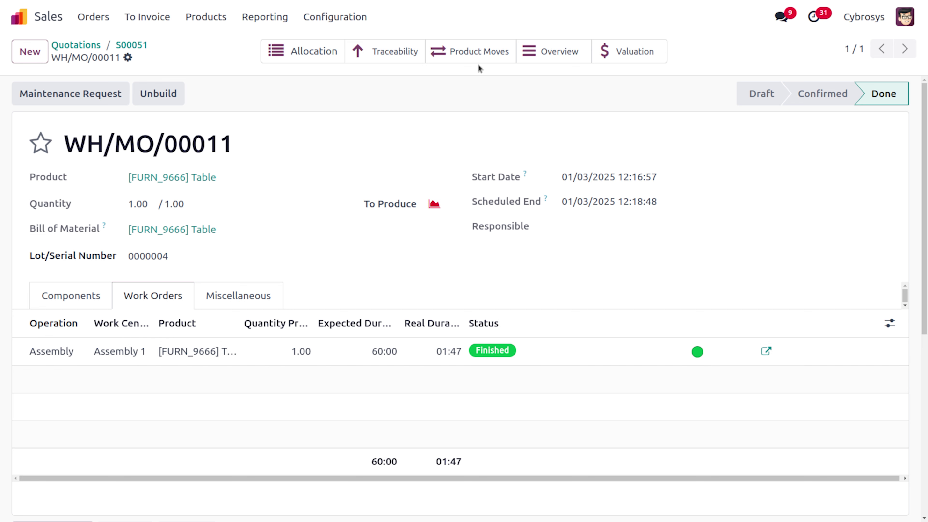
Assign the produced table to delivery WH/OUT/00032 in the manufacturing order's allocation report and return to sales order S00051
click(318, 51)
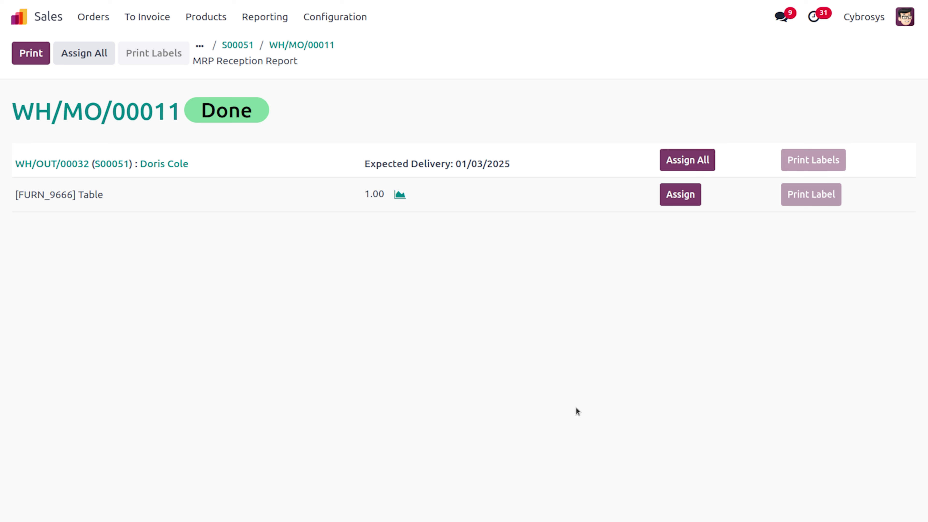
click(679, 199)
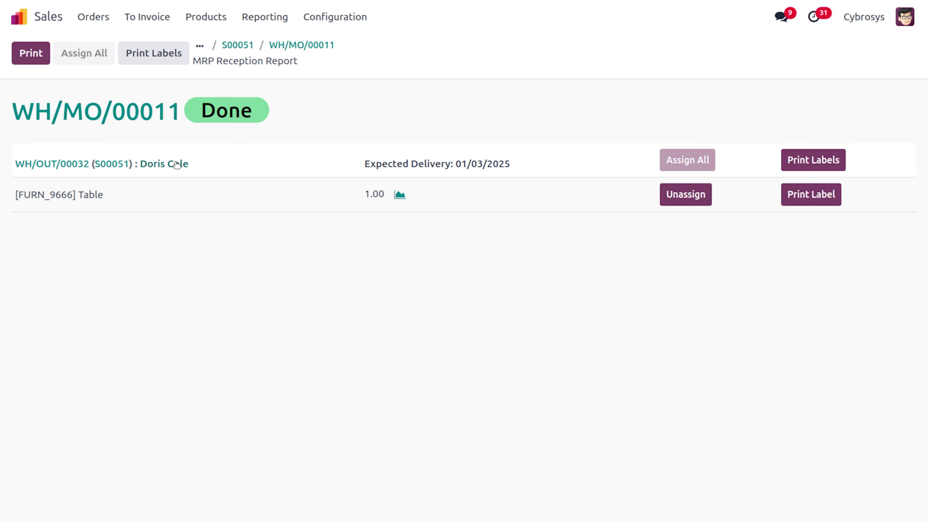
click(235, 45)
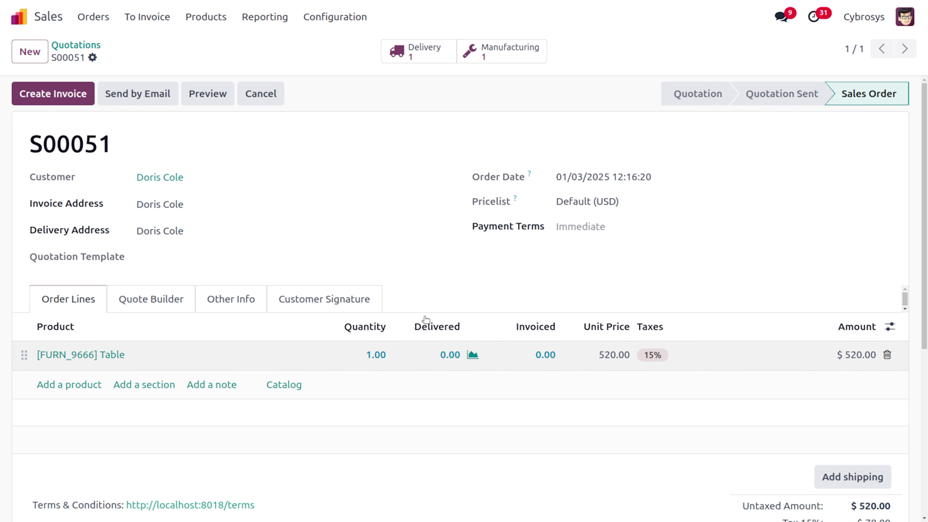
Open the sales order's linked delivery order and validate it
click(424, 56)
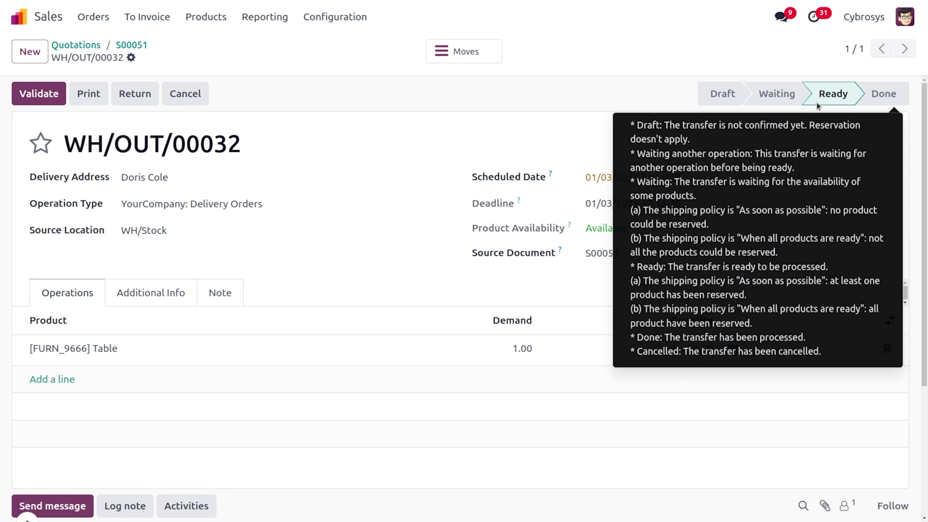
click(39, 94)
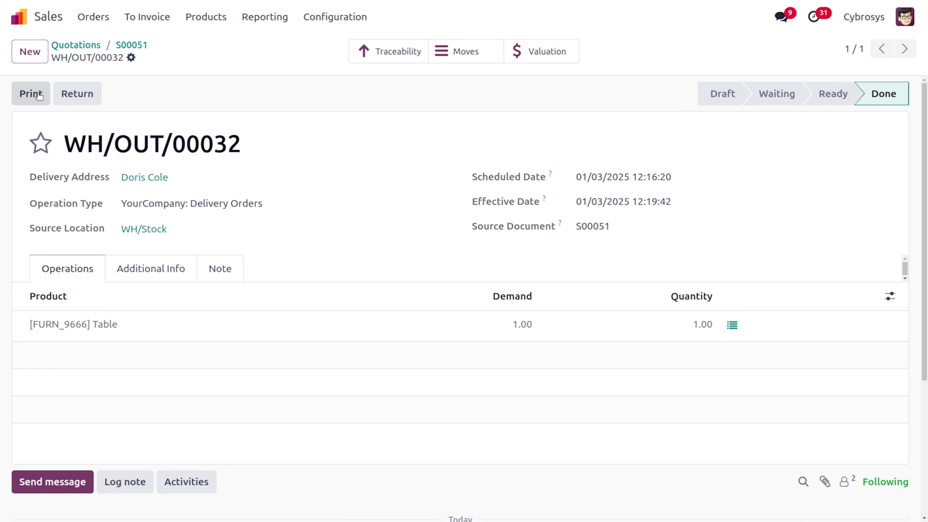
mouse_move(908, 94)
Review the delivery order's traceability report, detailed stock moves and valuation
click(408, 52)
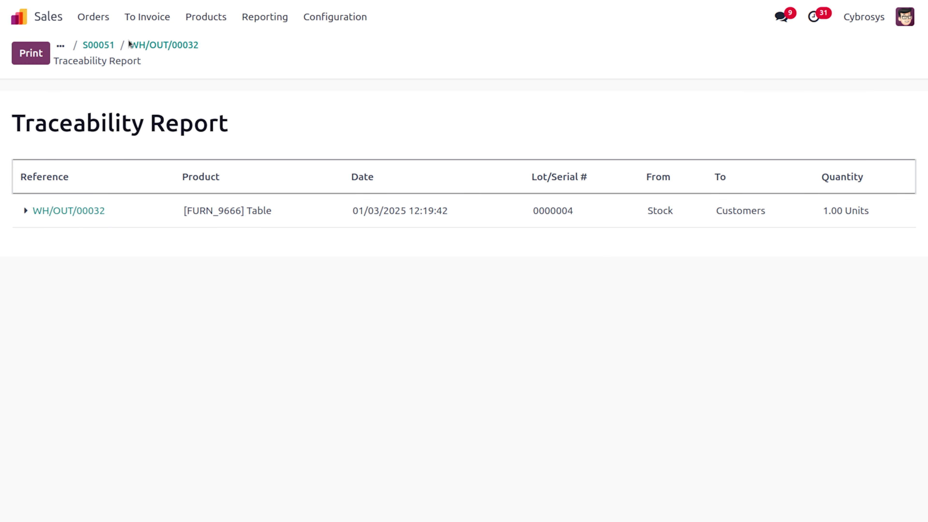
click(136, 43)
click(464, 49)
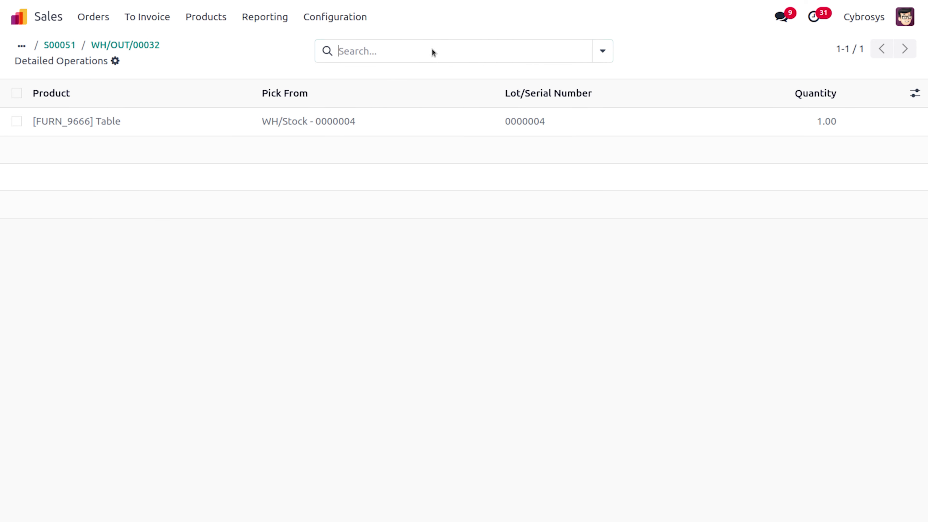
click(129, 44)
click(546, 41)
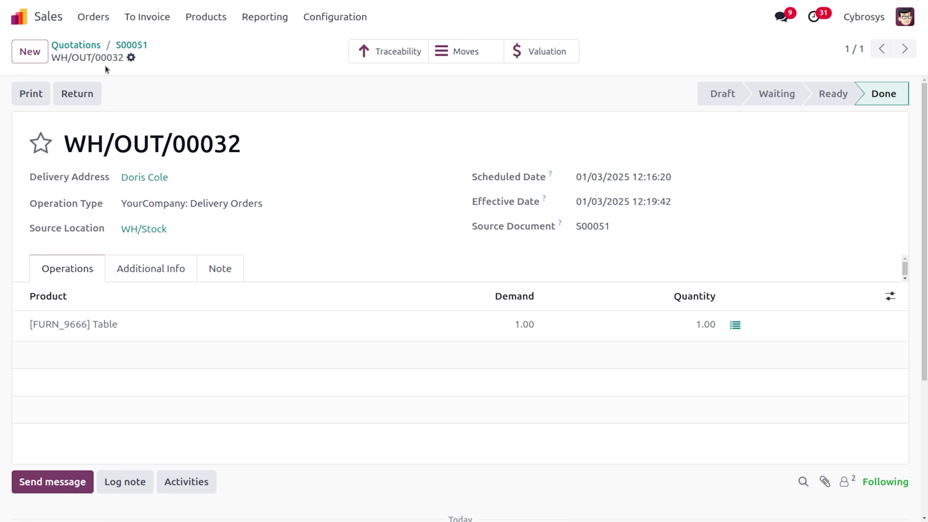
Switch to the Manufacturing app and open the Work Orders report
click(14, 17)
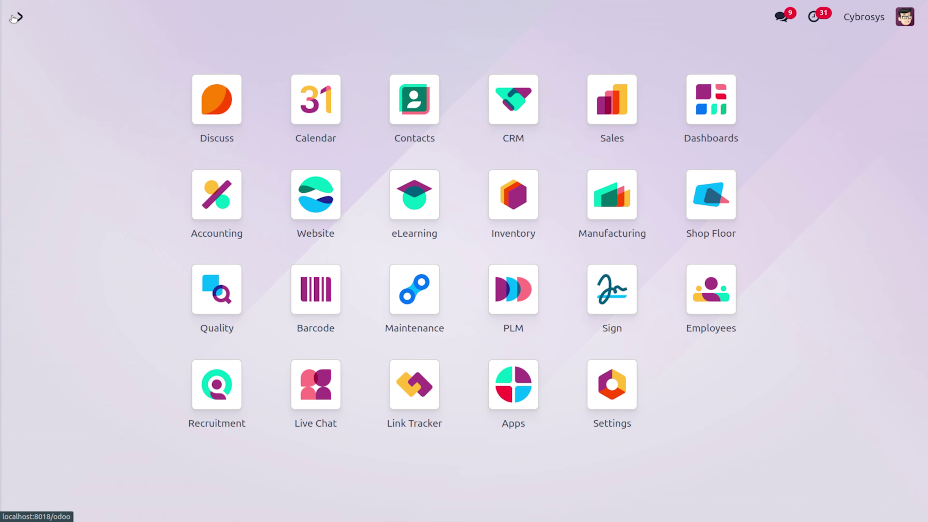
text(man)
key(Return)
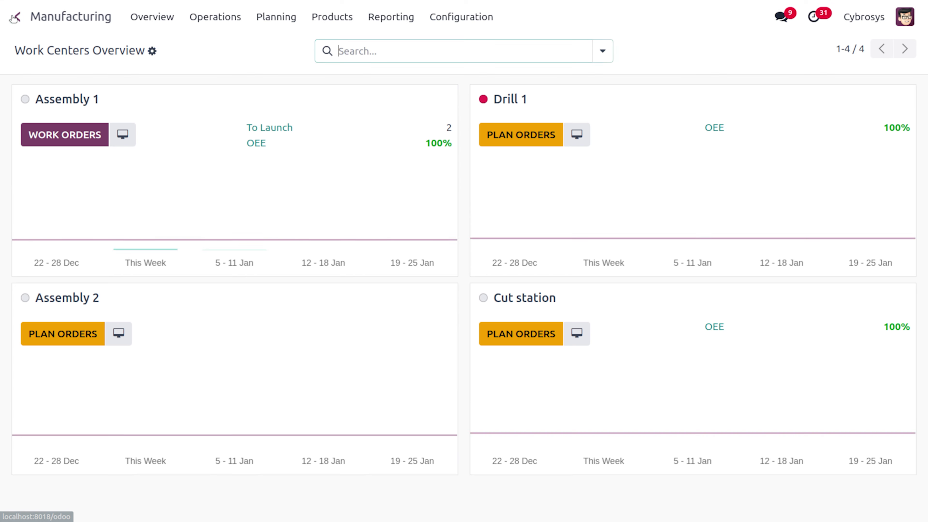
click(403, 22)
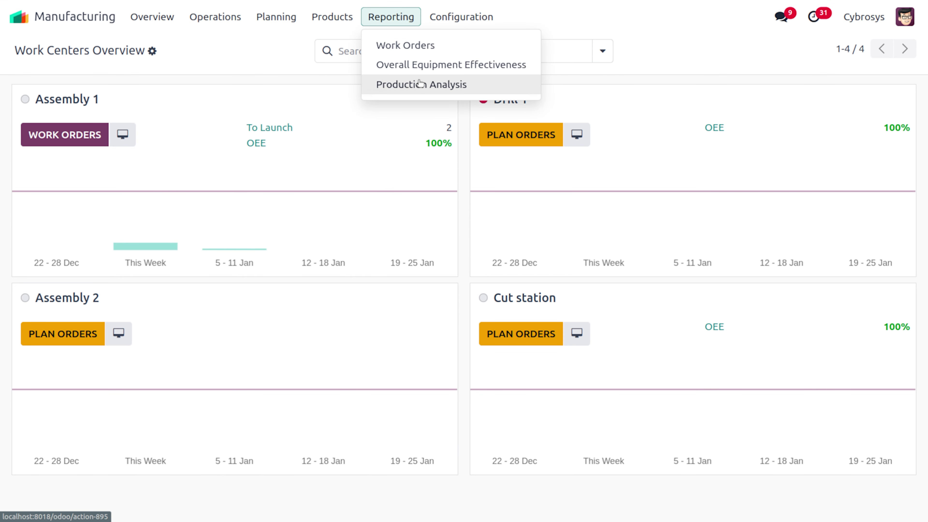
click(405, 49)
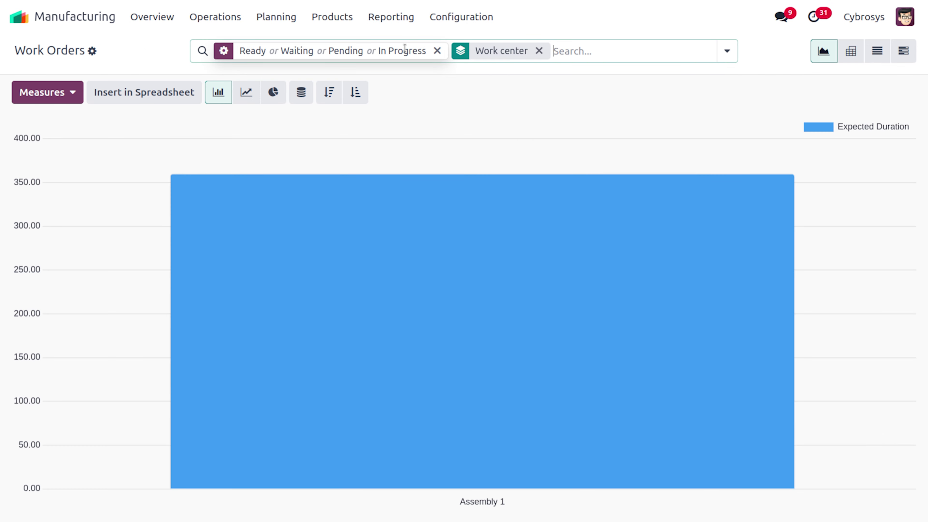
mouse_move(309, 302)
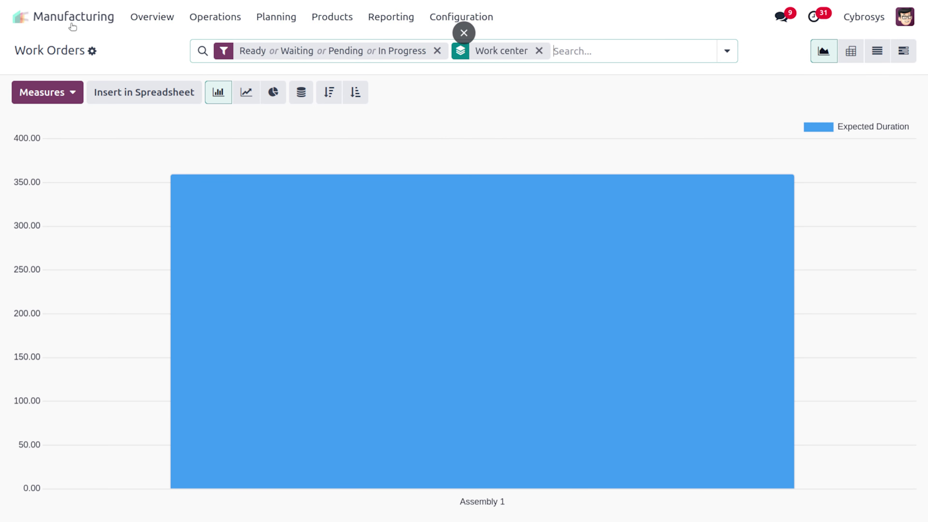
Set the Work Orders chart's measure to Quantity and remove the Ready, Waiting, Pending or In Progress filter
click(74, 93)
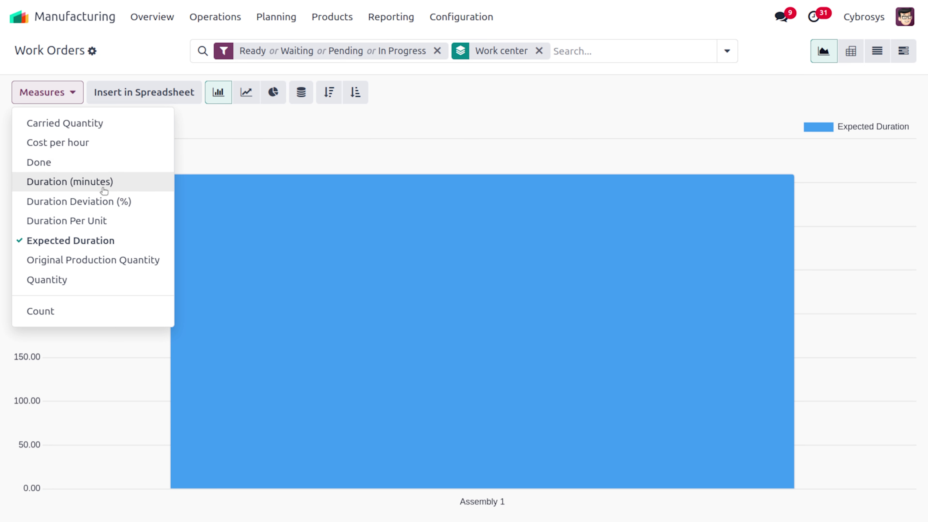
click(91, 289)
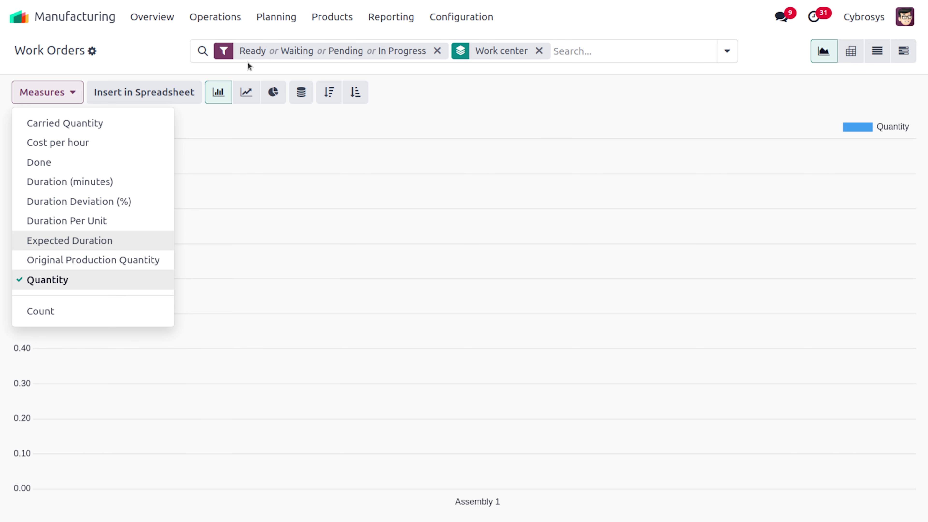
click(441, 52)
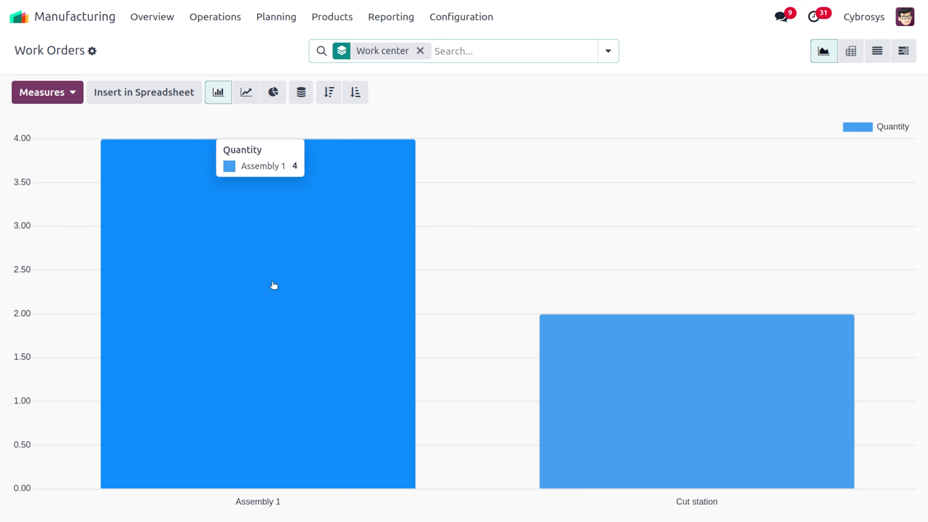
Examine the work orders behind the Assembly 1 bar and return to the Work Orders chart
click(296, 169)
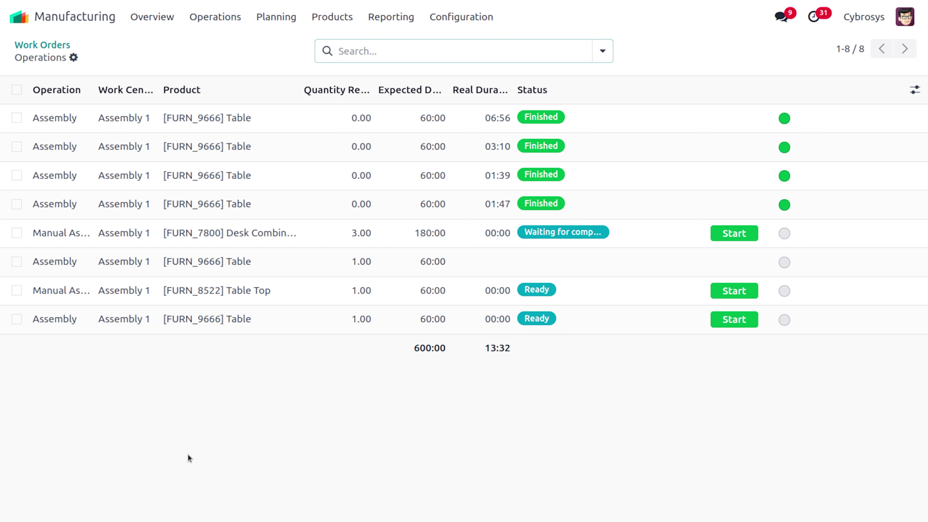
click(40, 44)
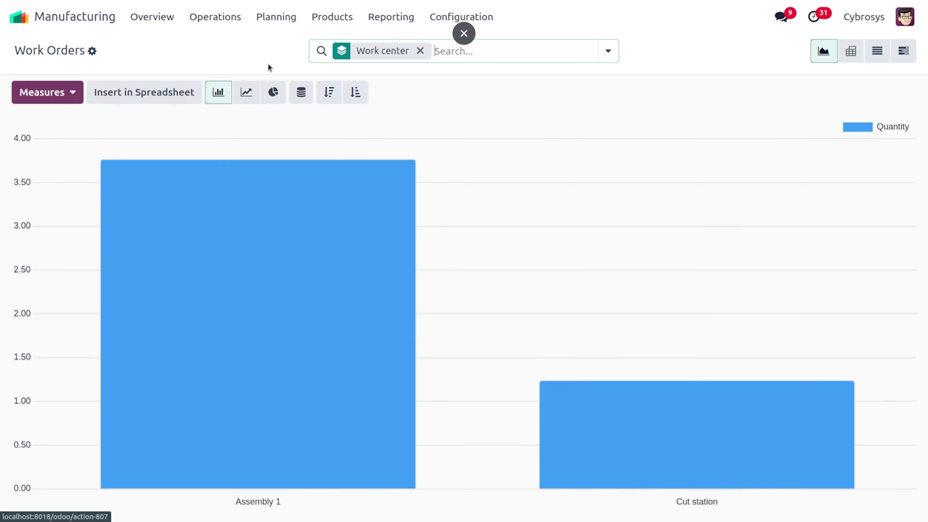
mouse_move(358, 192)
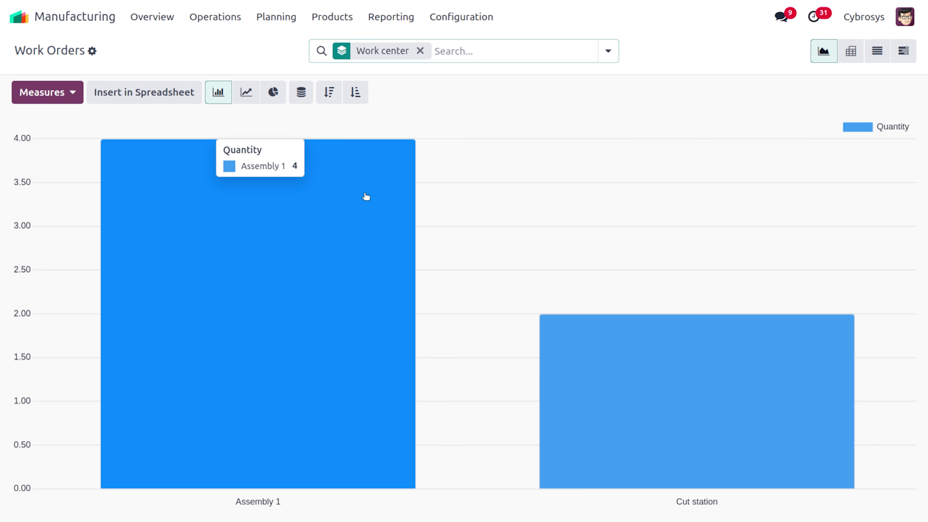